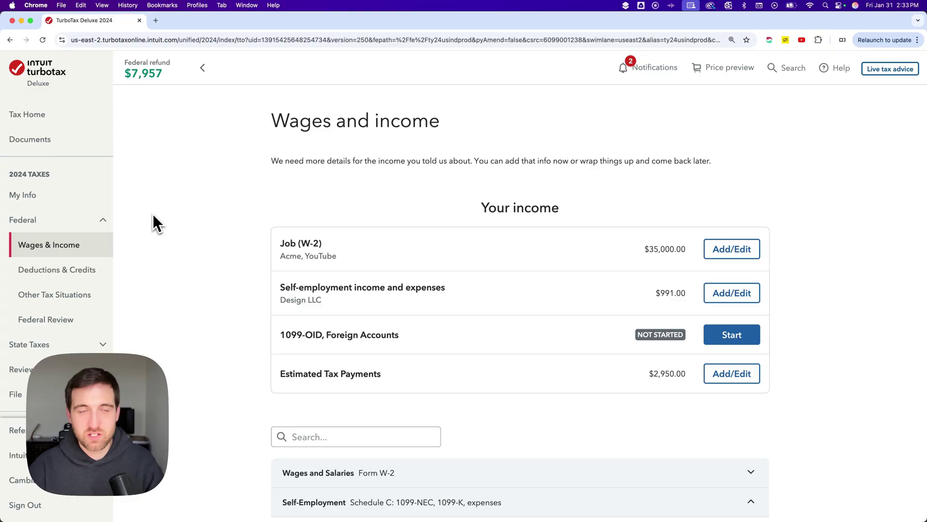
- Show Deductions & Credits, collapsing and re-expanding the You and Your Family credits
{"action": "left_click", "coordinate": [103, 220]}
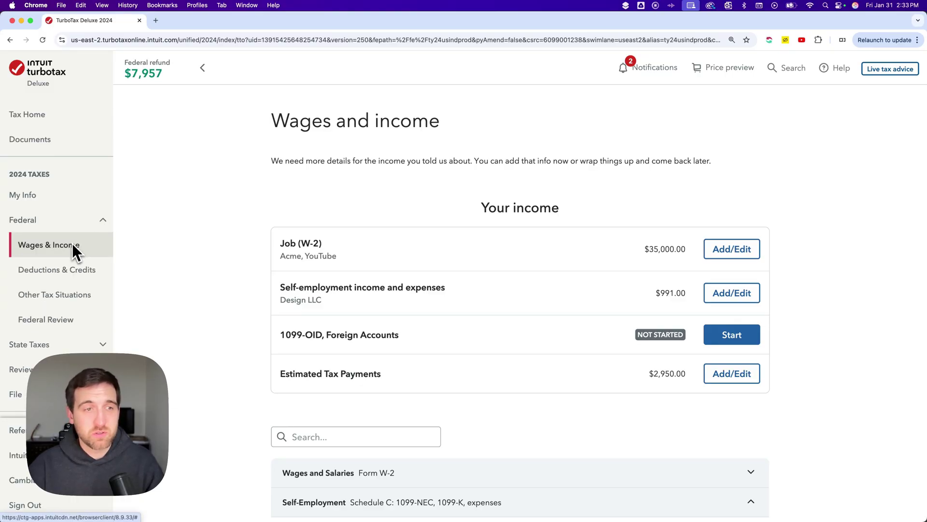
{"action": "left_click", "coordinate": [69, 266]}
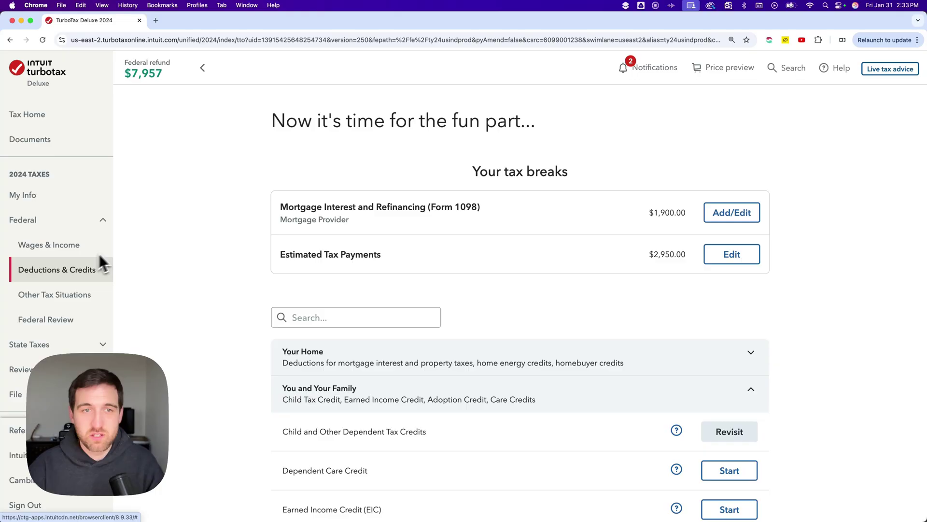
{"action": "scroll", "coordinate": [235, 221], "scroll_direction": "down", "scroll_amount": 2}
{"action": "scroll", "coordinate": [235, 222], "scroll_direction": "down", "scroll_amount": 2}
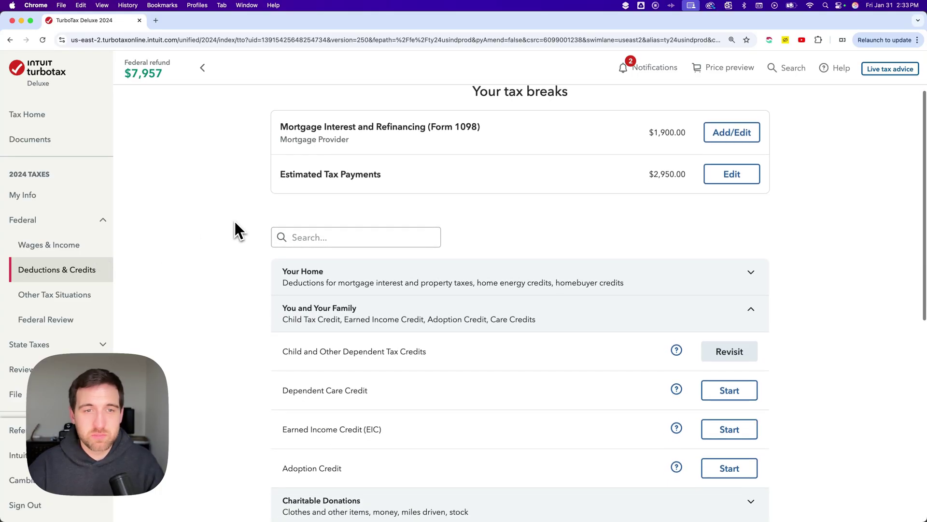
{"action": "left_click", "coordinate": [521, 304]}
{"action": "left_click", "coordinate": [521, 307]}
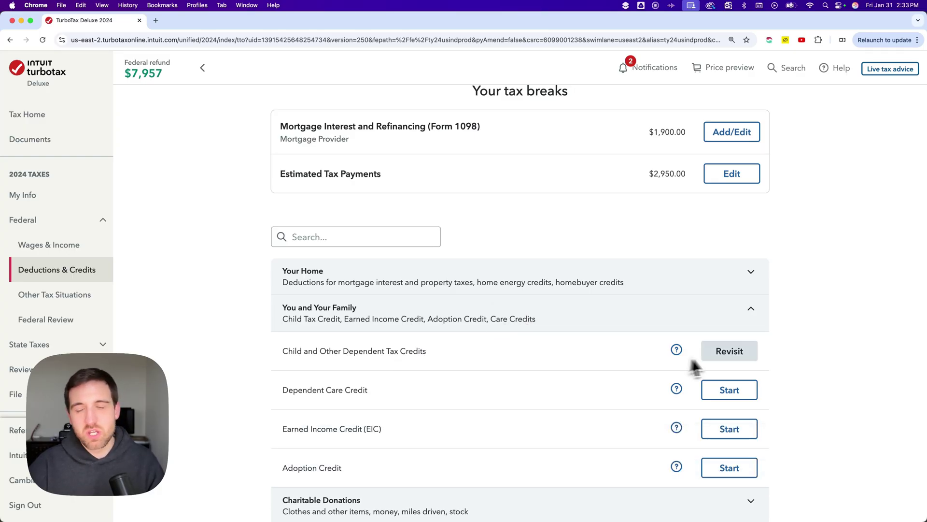
- Revisit Child and Other Dependent Tax Credits to see the 'don't qualify' result
{"action": "left_click", "coordinate": [728, 361]}
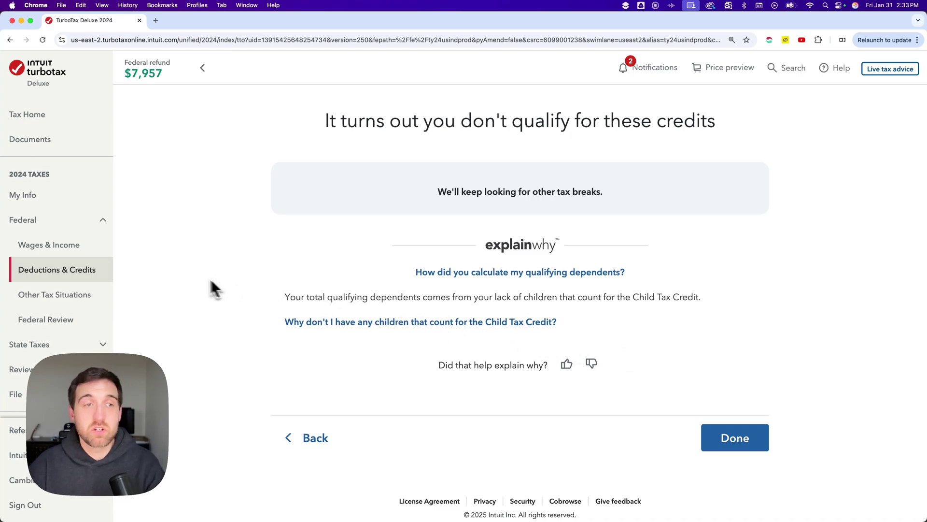
- Open My Info and collapse then re-expand John Smith's entry
{"action": "left_click", "coordinate": [32, 195]}
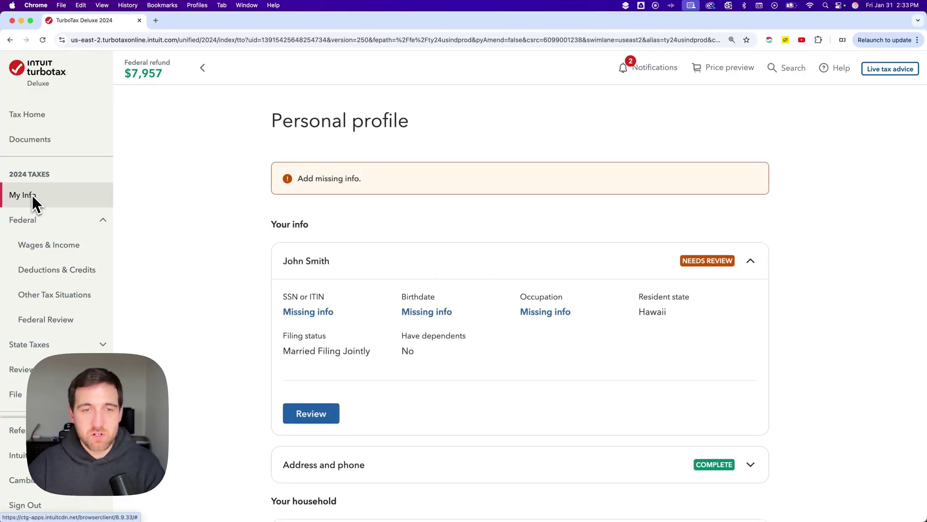
{"action": "left_click", "coordinate": [338, 261]}
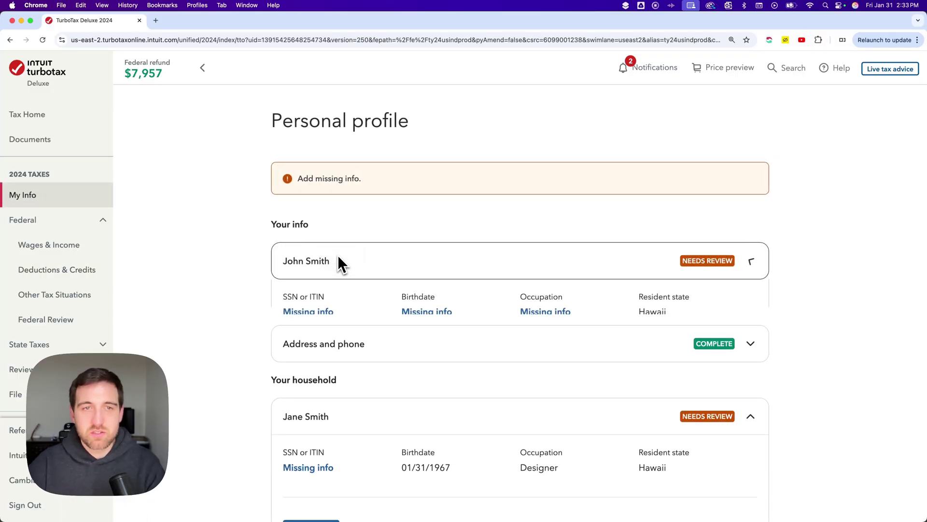
{"action": "left_click", "coordinate": [350, 260]}
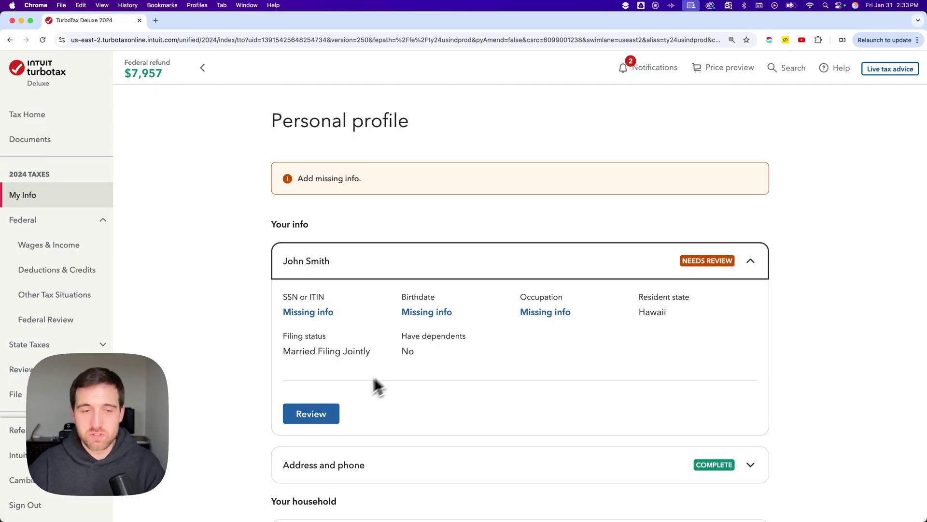
- Review John Smith's name, birthdate and other situations pages
{"action": "left_click", "coordinate": [322, 412]}
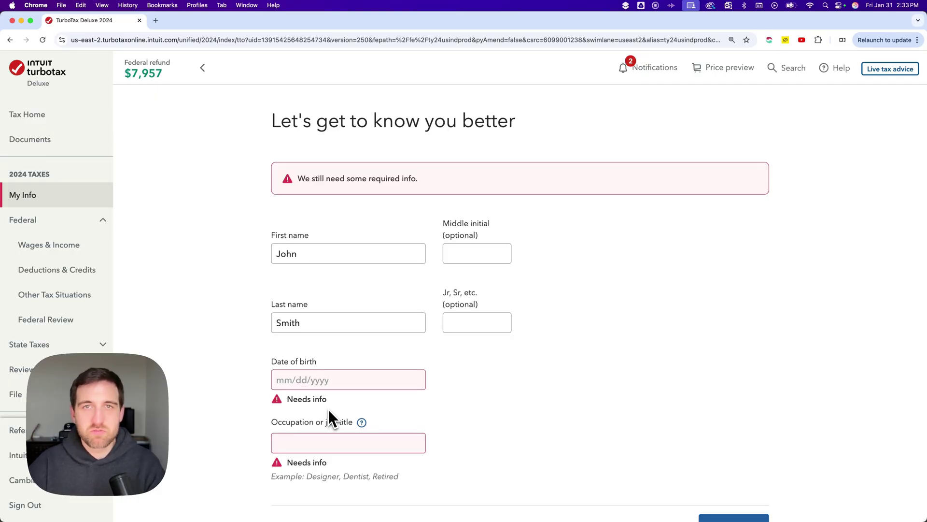
{"action": "scroll", "coordinate": [435, 398], "scroll_direction": "down", "scroll_amount": 2}
{"action": "left_click", "coordinate": [732, 463]}
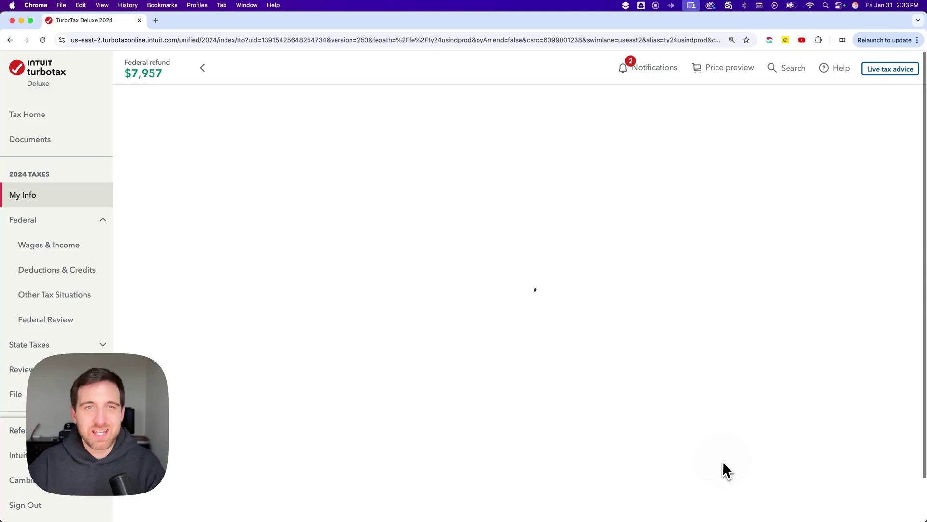
{"action": "left_click", "coordinate": [734, 355]}
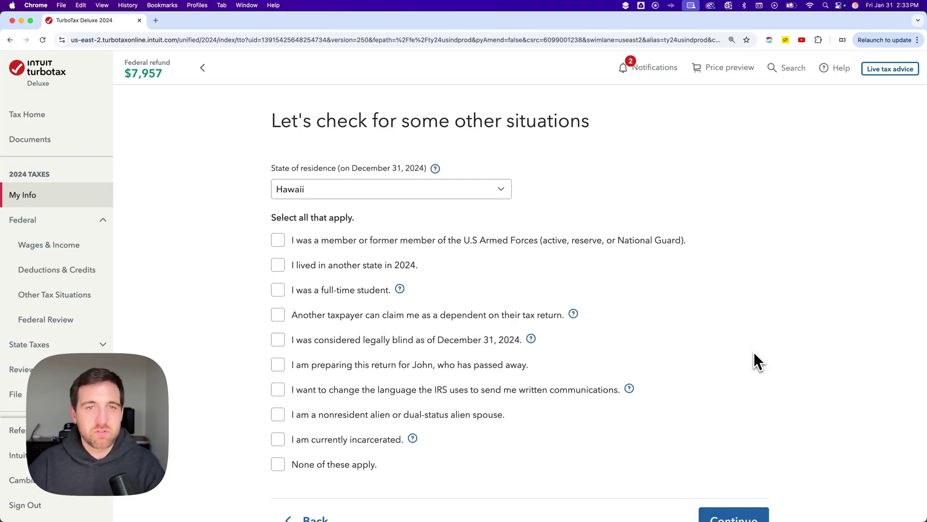
{"action": "scroll", "coordinate": [726, 361], "scroll_direction": "down", "scroll_amount": 2}
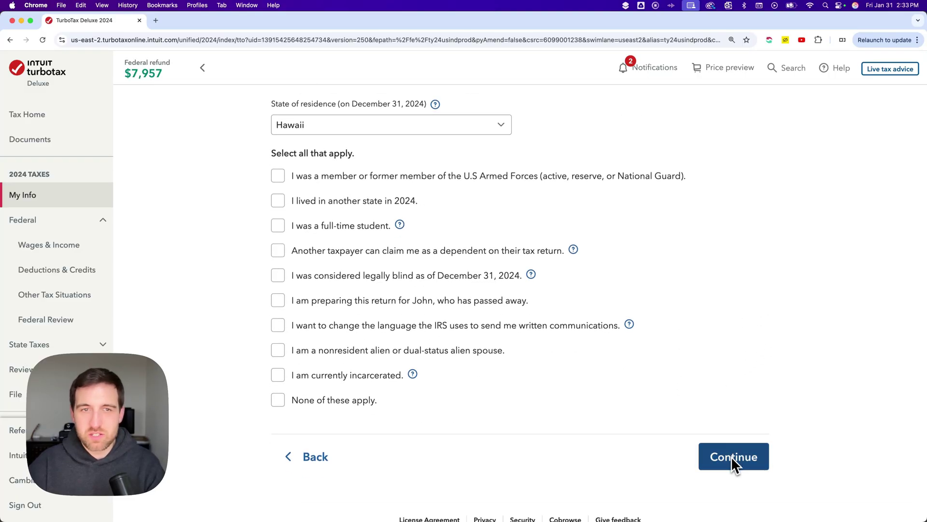
{"action": "left_click", "coordinate": [731, 457]}
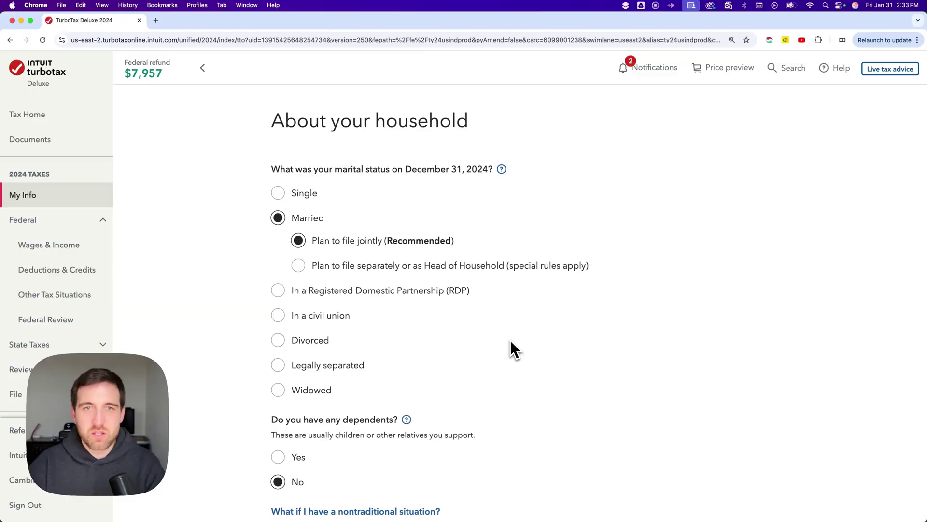
{"action": "scroll", "coordinate": [511, 340], "scroll_direction": "down", "scroll_amount": 3}
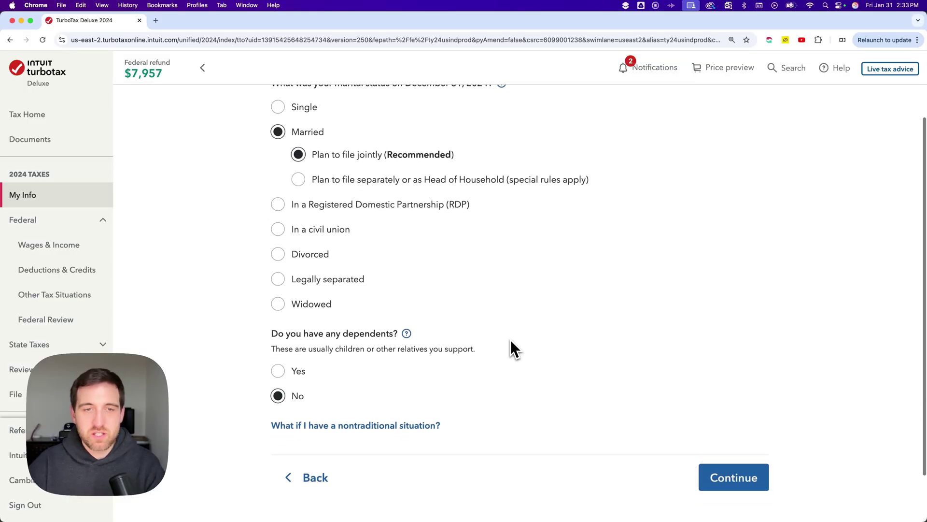
- Answer Yes to having dependents, set the count to 1, and submit
{"action": "left_click", "coordinate": [279, 366]}
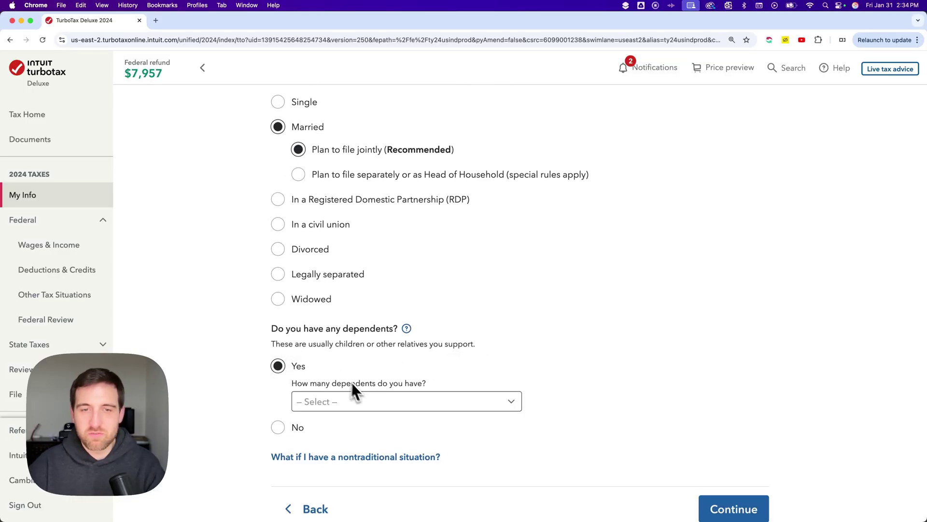
{"action": "left_click", "coordinate": [370, 396]}
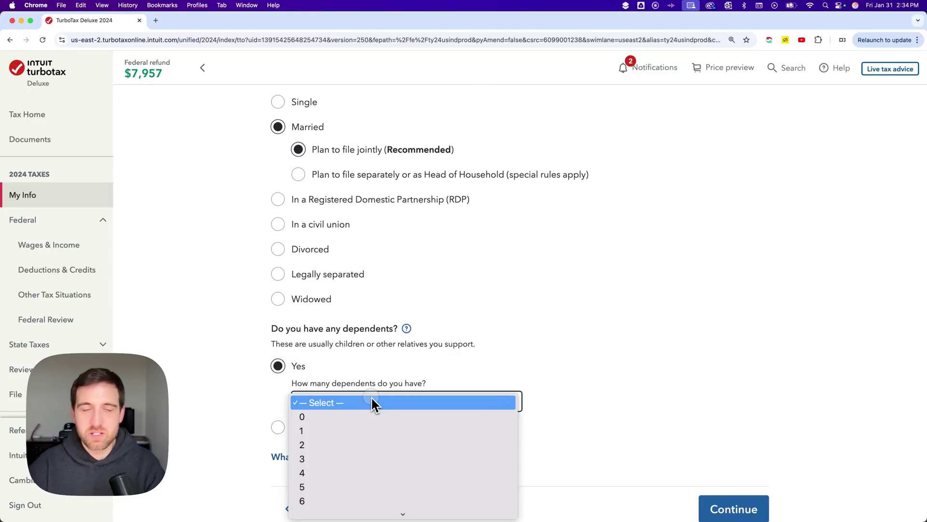
{"action": "left_click", "coordinate": [351, 431]}
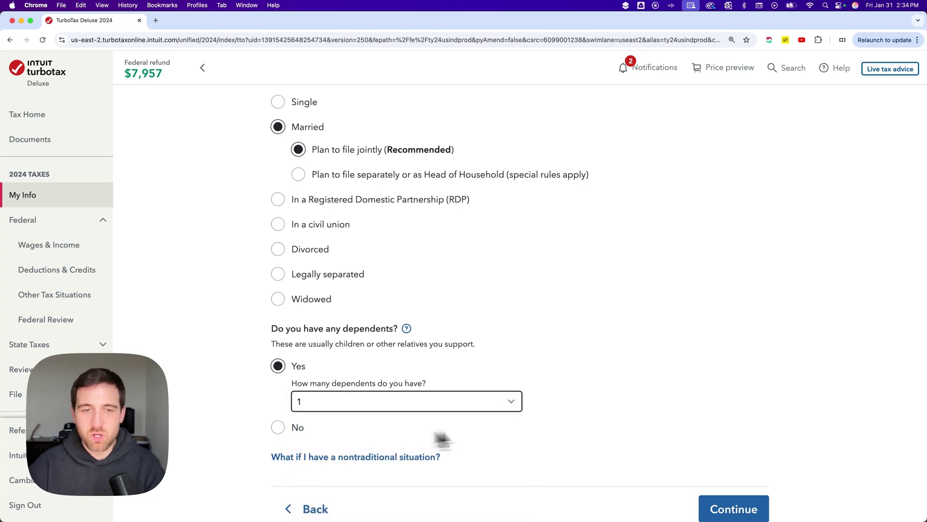
{"action": "left_click", "coordinate": [733, 509]}
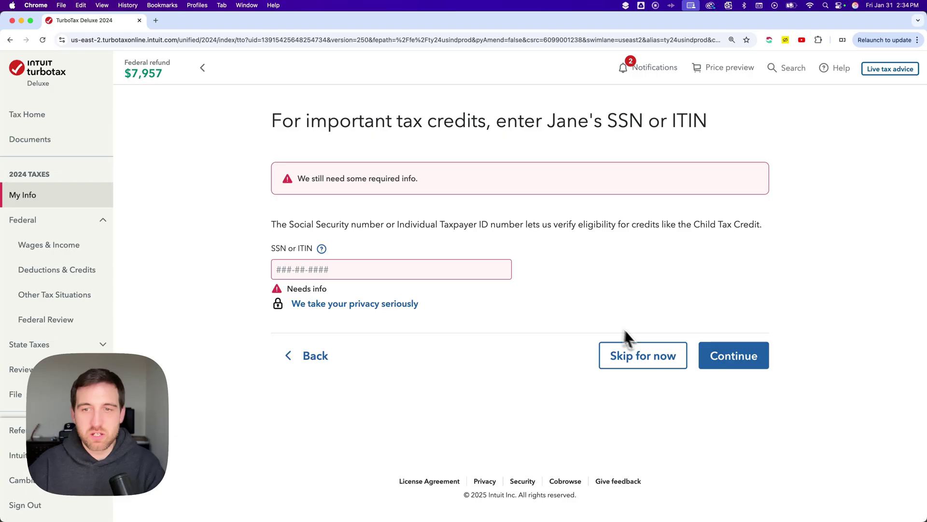
- Skip Jane's SSN for now and start the Dependent 1 entry
{"action": "left_click", "coordinate": [653, 355]}
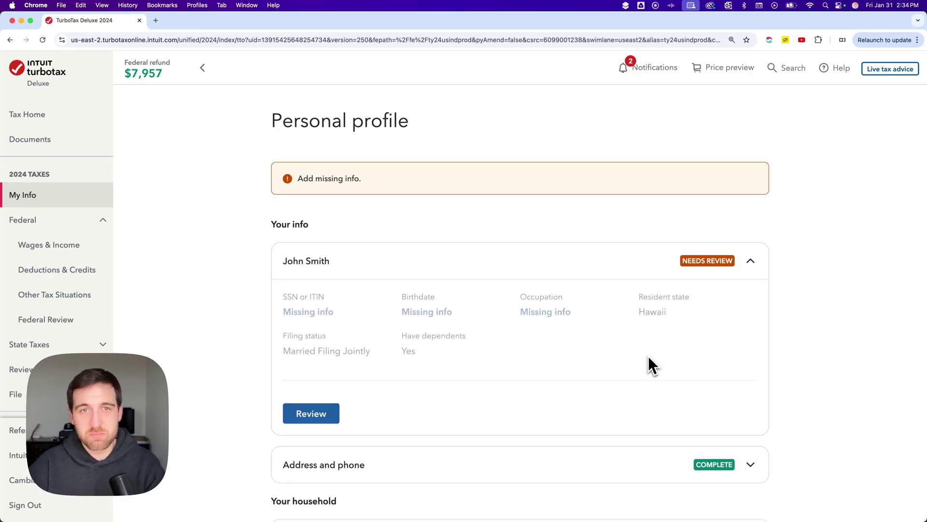
{"action": "scroll", "coordinate": [354, 314], "scroll_direction": "down", "scroll_amount": 3}
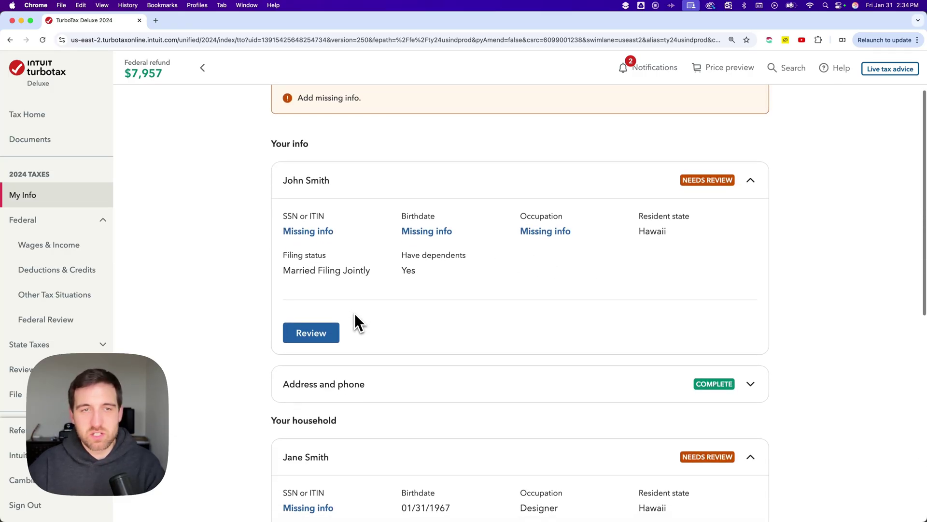
{"action": "scroll", "coordinate": [354, 314], "scroll_direction": "down", "scroll_amount": 3}
{"action": "scroll", "coordinate": [354, 314], "scroll_direction": "down", "scroll_amount": 2}
{"action": "scroll", "coordinate": [354, 315], "scroll_direction": "down", "scroll_amount": 2}
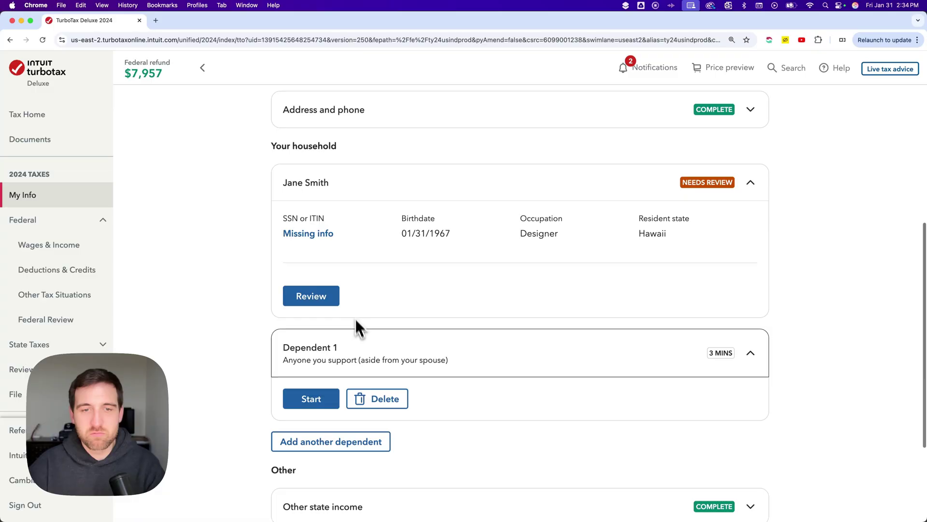
{"action": "left_click", "coordinate": [319, 391]}
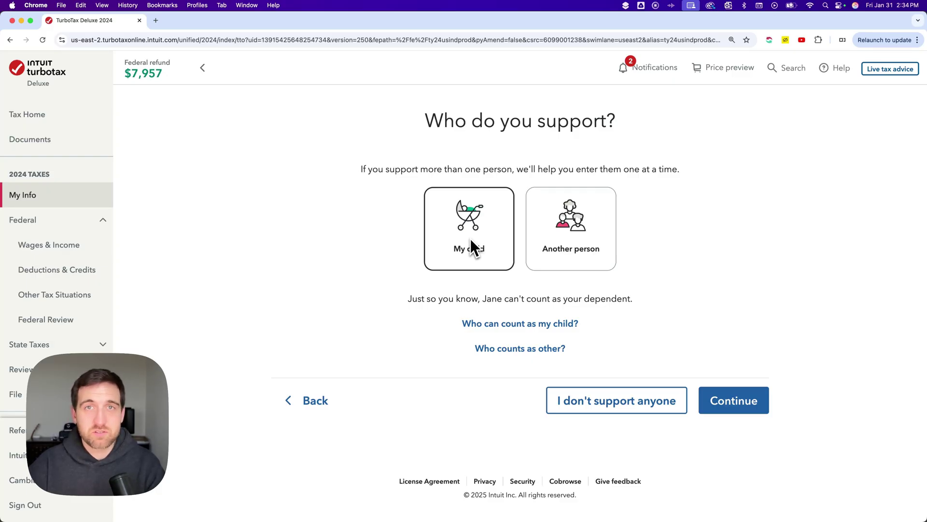
- Enter Dependent 1 as your child, a son who lived with you all year
{"action": "left_click", "coordinate": [471, 238]}
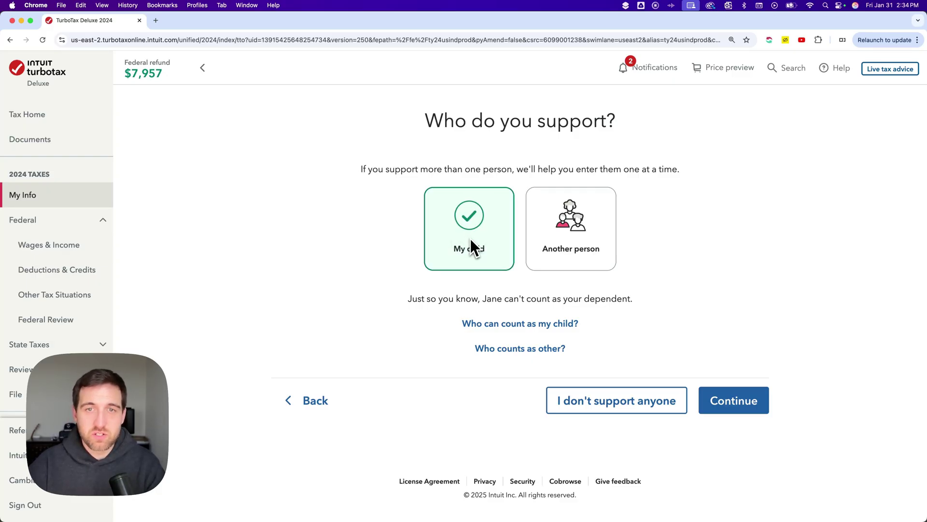
{"action": "left_click", "coordinate": [734, 401]}
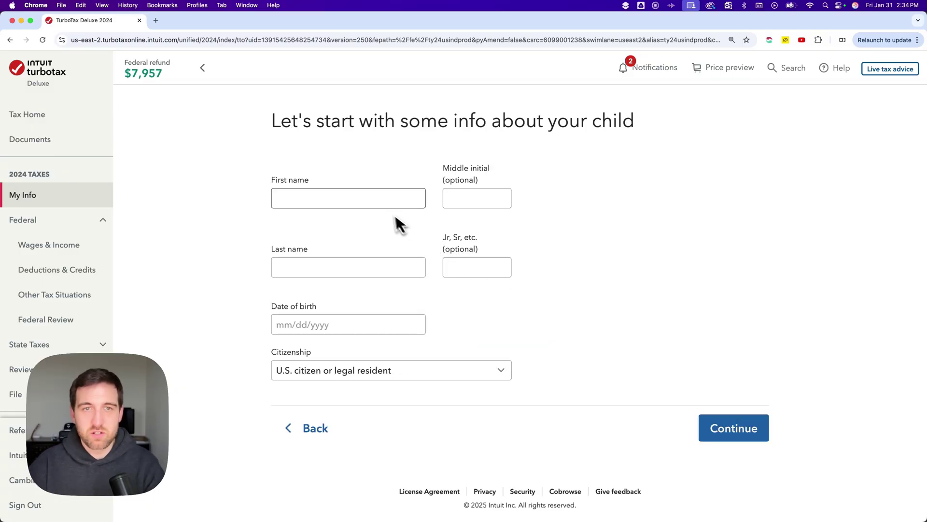
{"action": "left_click", "coordinate": [734, 429]}
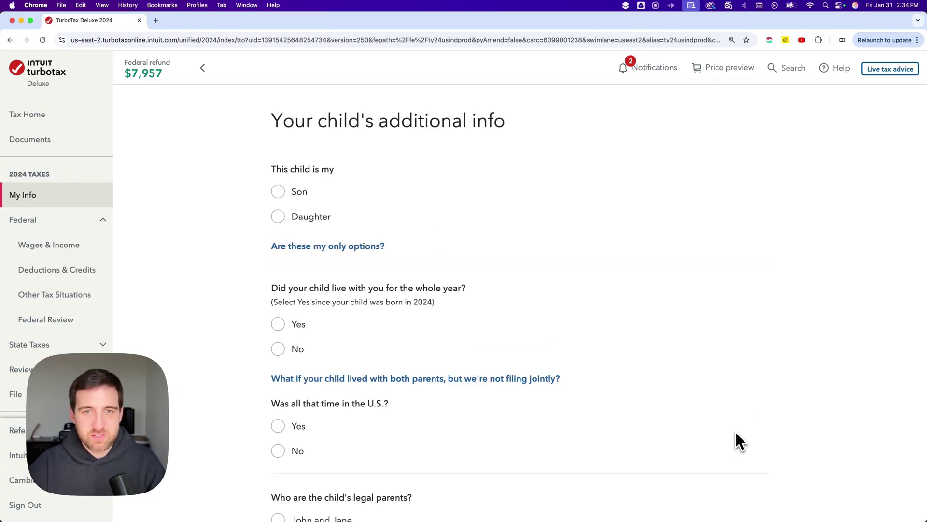
{"action": "left_click", "coordinate": [279, 191]}
{"action": "left_click", "coordinate": [278, 324]}
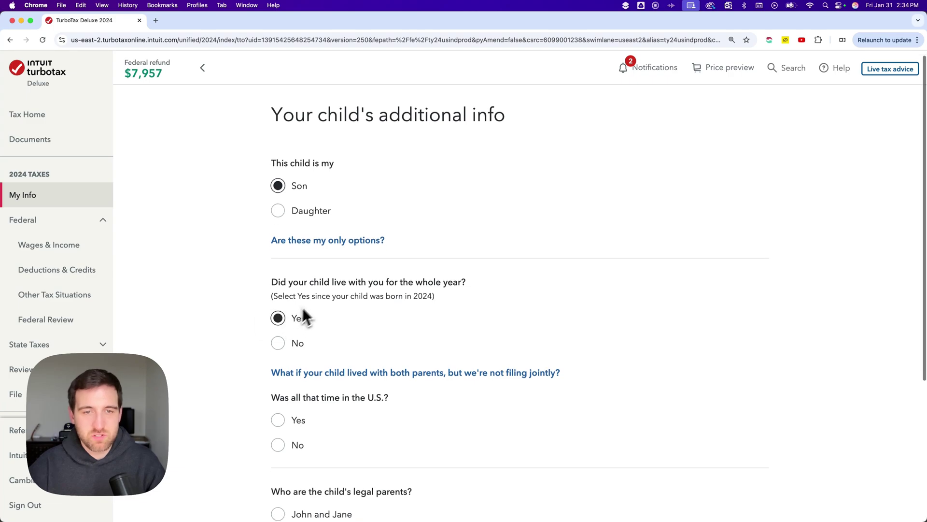
{"action": "scroll", "coordinate": [302, 307], "scroll_direction": "down", "scroll_amount": 4}
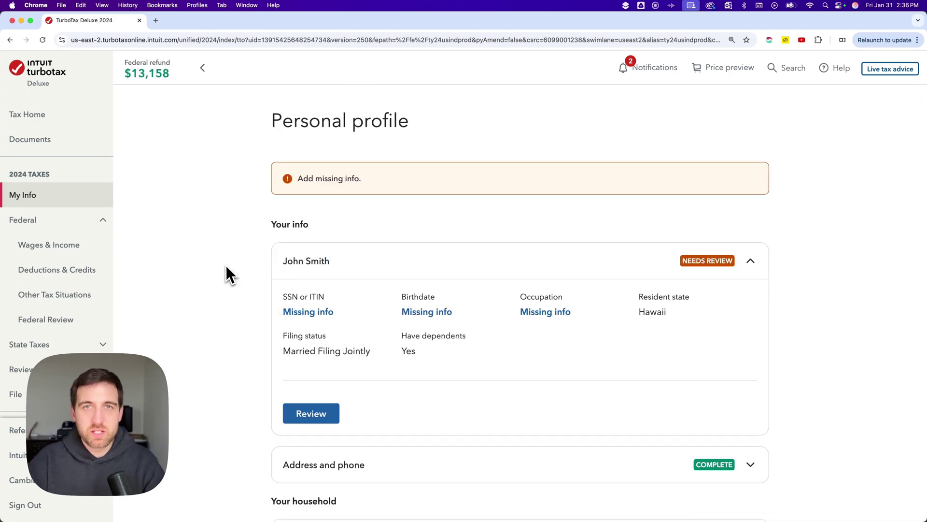
{"action": "scroll", "coordinate": [226, 265], "scroll_direction": "down", "scroll_amount": 5}
{"action": "scroll", "coordinate": [226, 266], "scroll_direction": "down", "scroll_amount": 5}
{"action": "scroll", "coordinate": [225, 266], "scroll_direction": "down", "scroll_amount": 3}
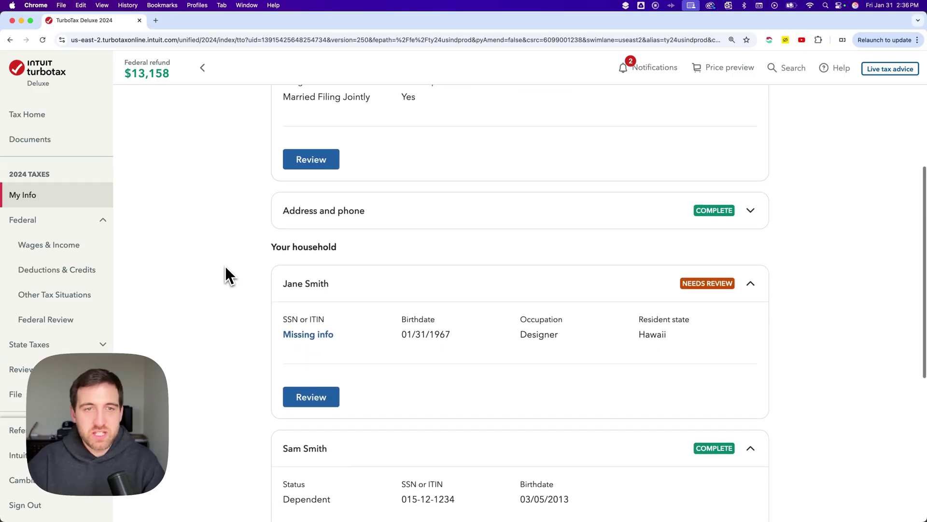
{"action": "scroll", "coordinate": [225, 266], "scroll_direction": "down", "scroll_amount": 3}
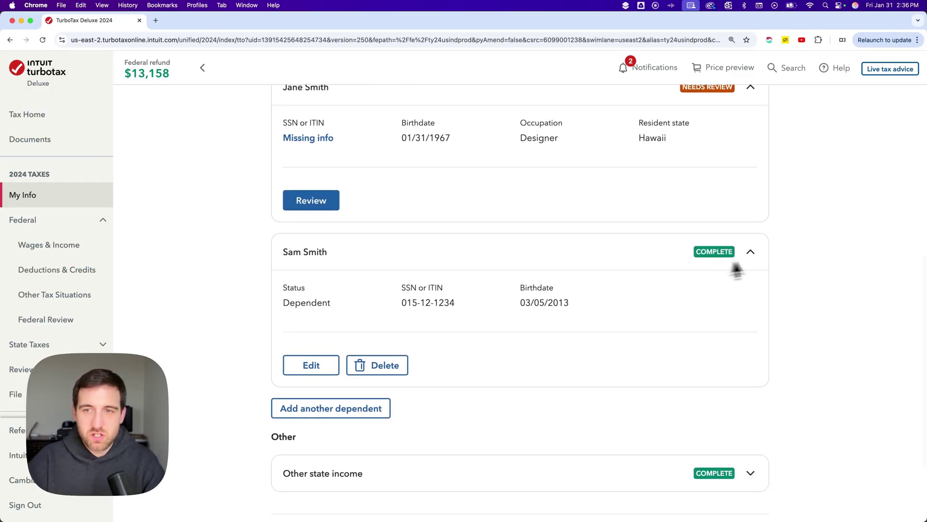
{"action": "left_click", "coordinate": [751, 253]}
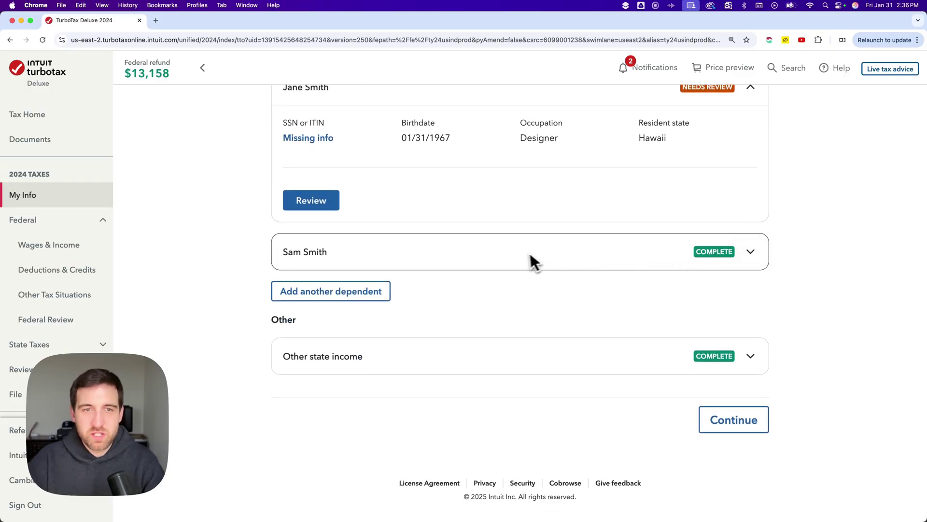
{"action": "scroll", "coordinate": [378, 246], "scroll_direction": "up", "scroll_amount": 3}
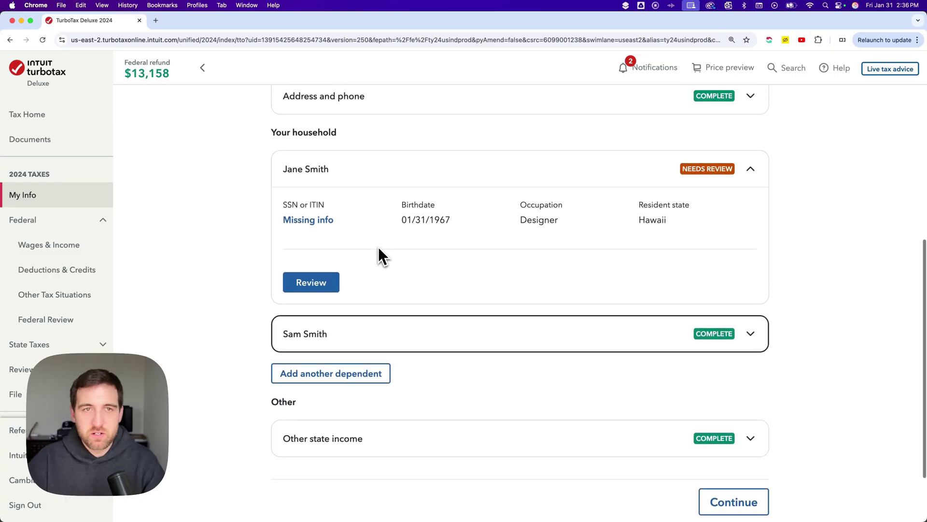
{"action": "left_click", "coordinate": [418, 334]}
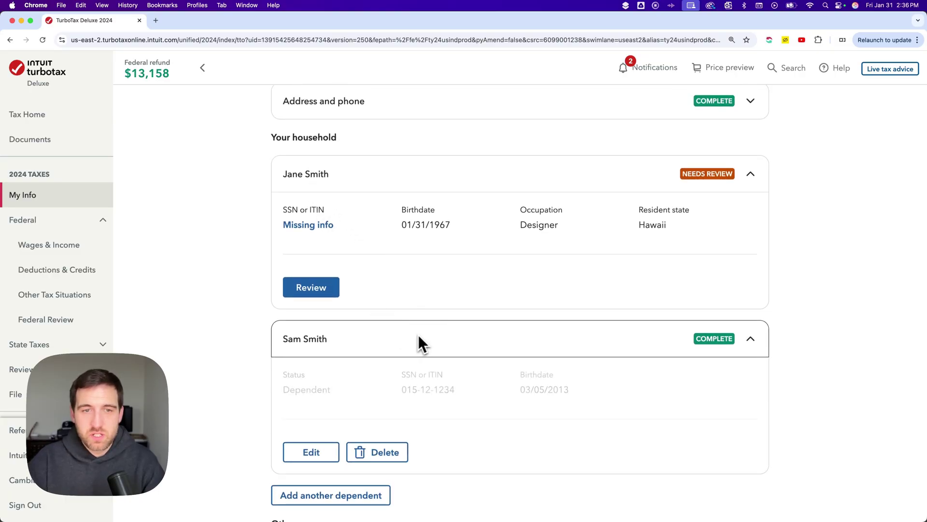
{"action": "scroll", "coordinate": [337, 345], "scroll_direction": "down", "scroll_amount": 3}
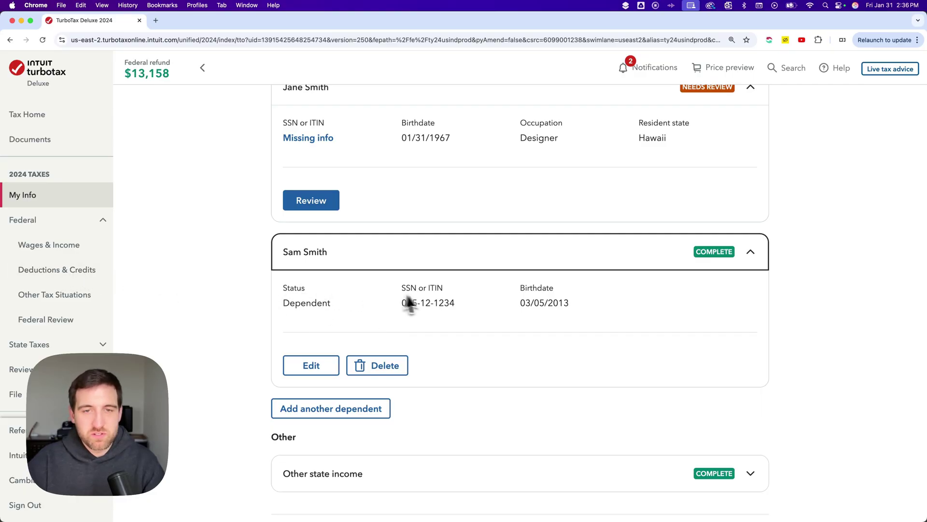
{"action": "left_click_drag", "start_coordinate": [410, 302], "coordinate": [464, 302]}
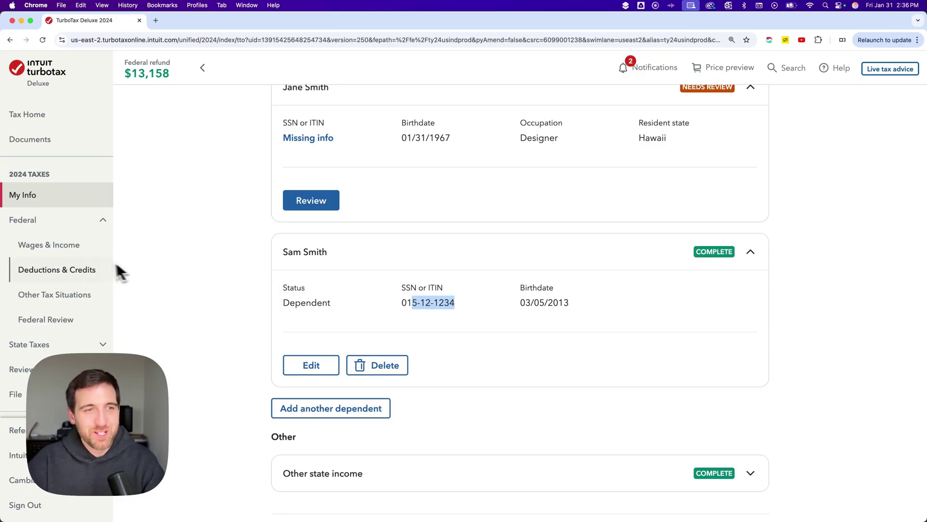
- From Deductions & Credits, revisit Child and Other Dependent Tax Credits
{"action": "left_click", "coordinate": [66, 271]}
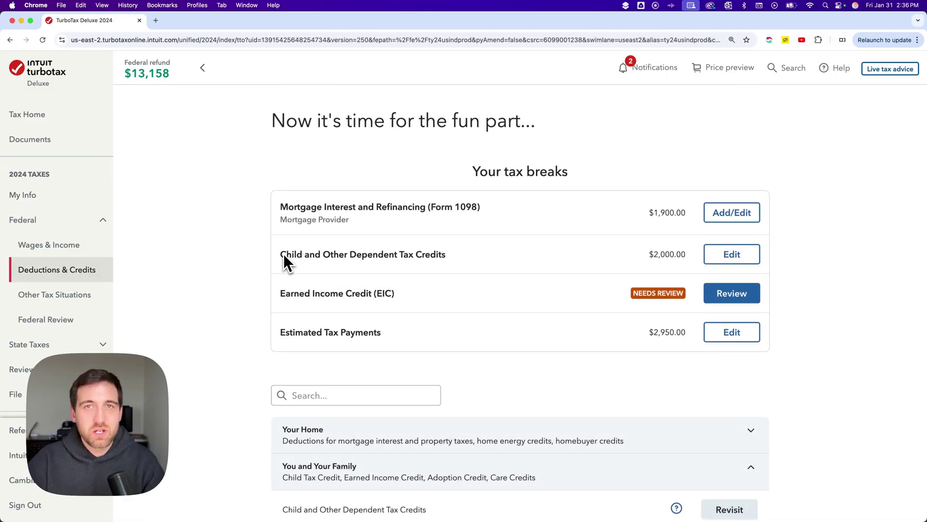
{"action": "left_click_drag", "start_coordinate": [281, 255], "coordinate": [409, 265]}
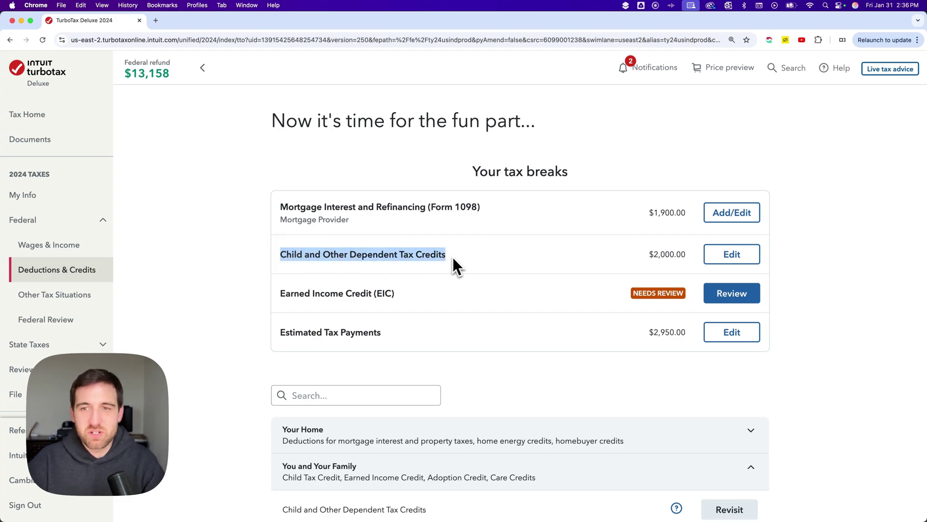
{"action": "scroll", "coordinate": [269, 286], "scroll_direction": "down", "scroll_amount": 3}
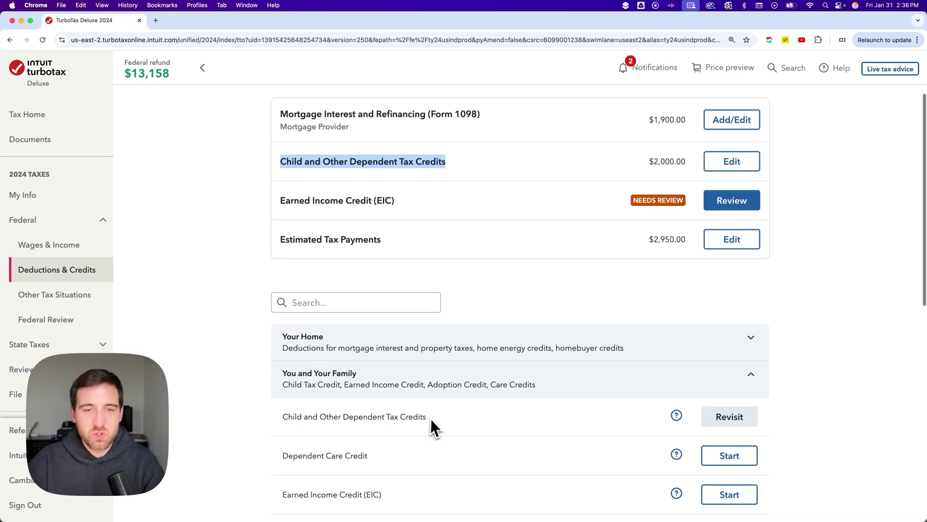
{"action": "scroll", "coordinate": [348, 399], "scroll_direction": "down", "scroll_amount": 1}
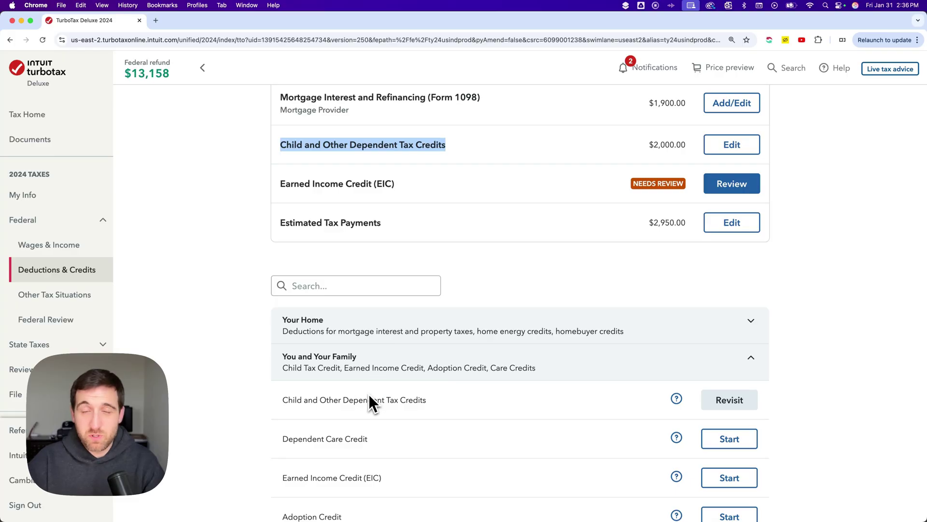
{"action": "left_click", "coordinate": [729, 399]}
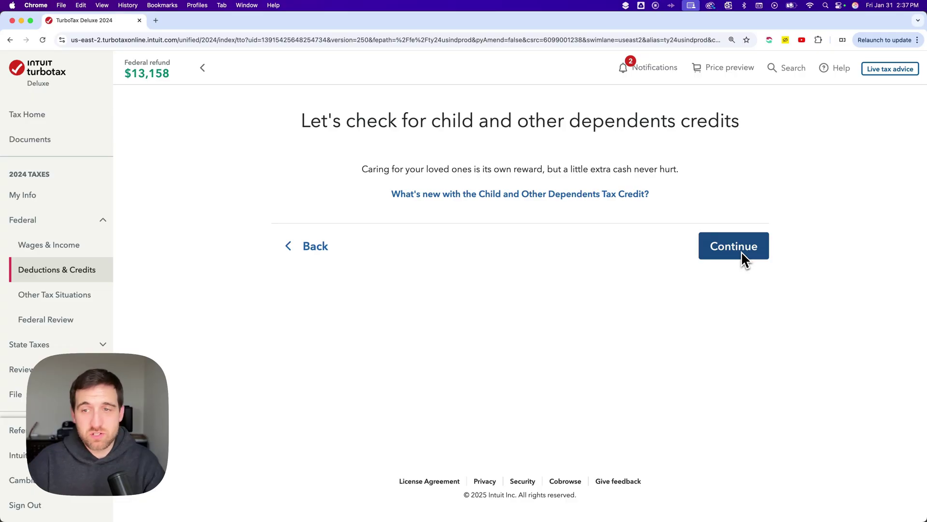
- Choose None of these apply for uncommon situations and No for Puerto Rico residency
{"action": "left_click", "coordinate": [741, 252]}
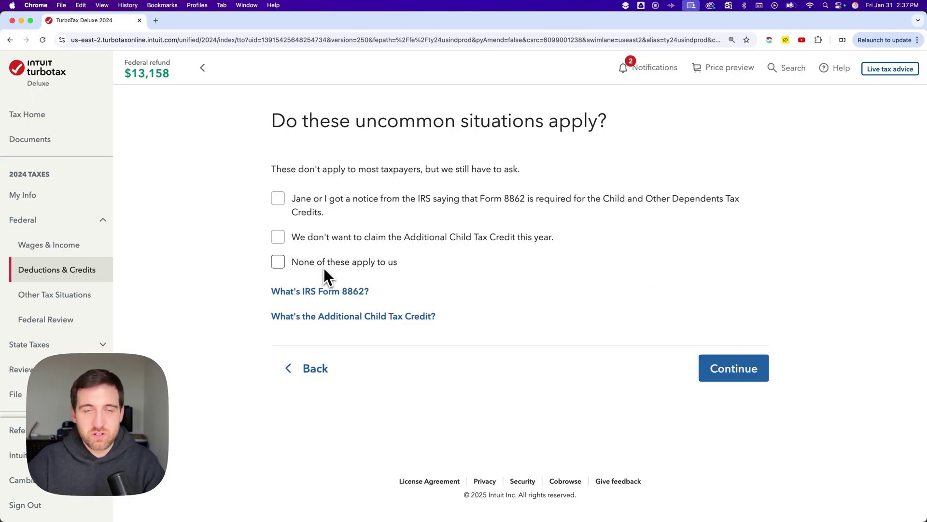
{"action": "left_click", "coordinate": [278, 262]}
{"action": "left_click", "coordinate": [732, 368]}
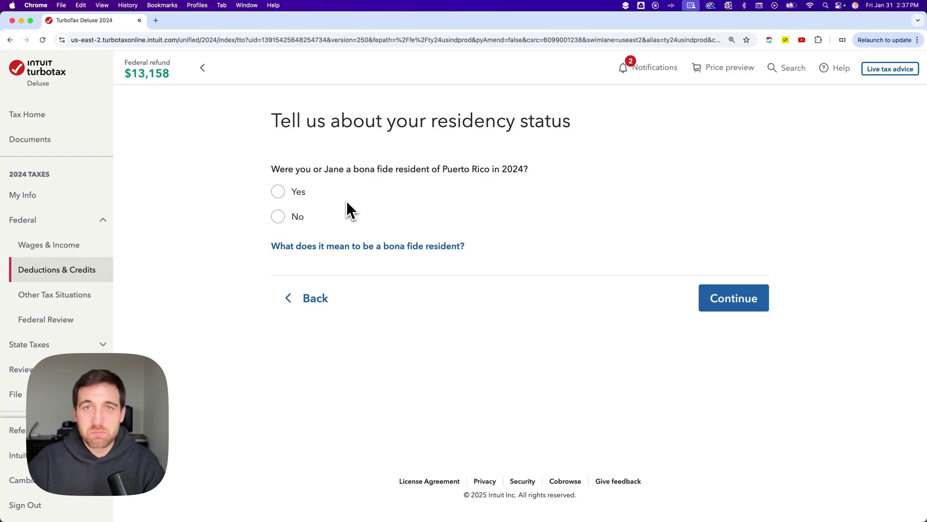
{"action": "left_click", "coordinate": [279, 216]}
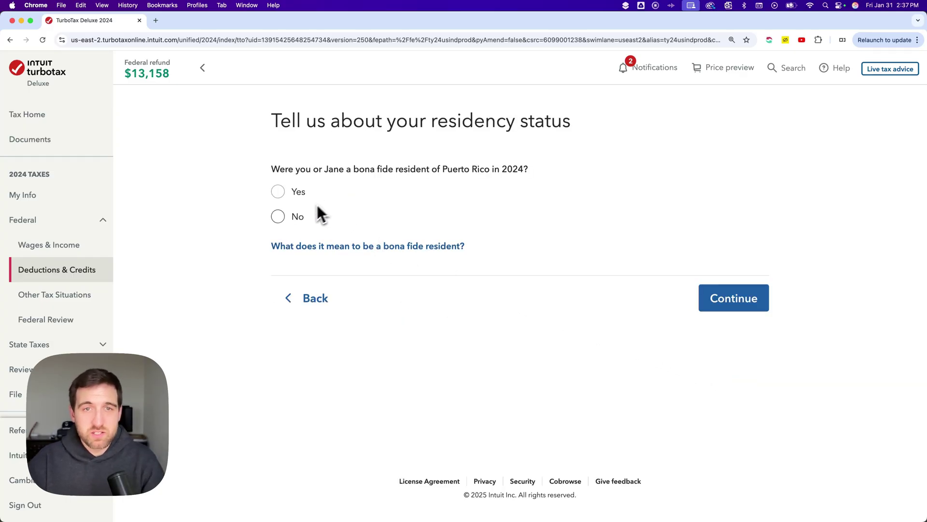
{"action": "left_click", "coordinate": [733, 297]}
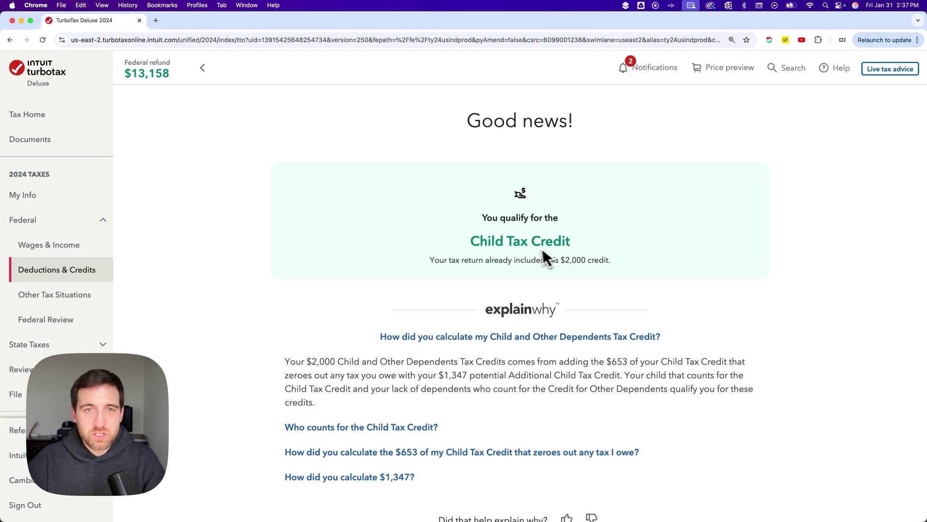